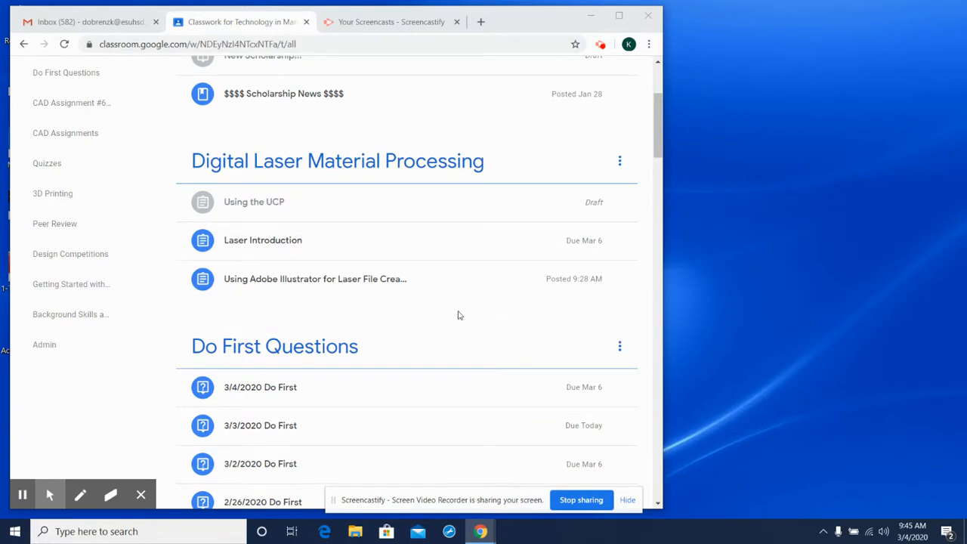
Step: Minimize the Chrome window to reveal the desktop
left_click(591, 15)
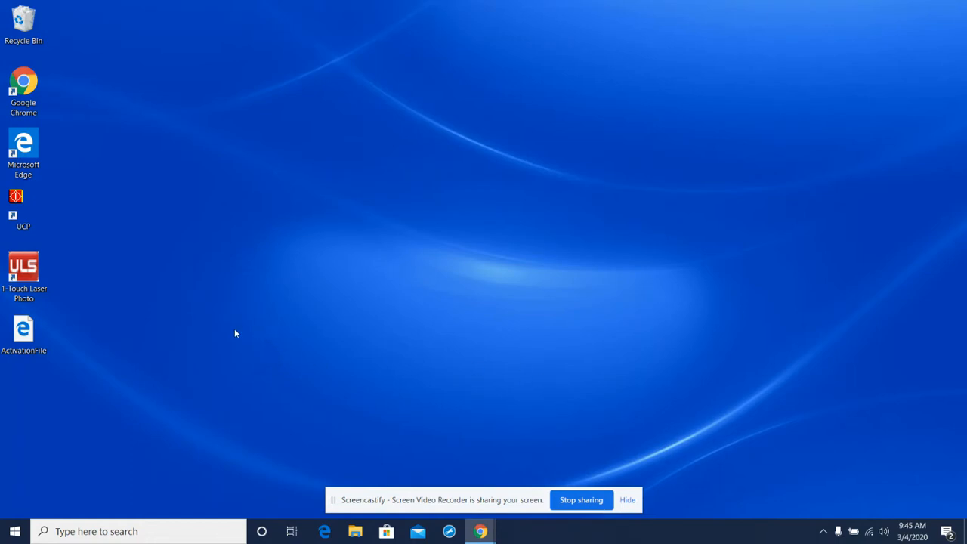
Step: Start UCP from its desktop shortcut and show the Select A Print Job list
left_click(26, 227)
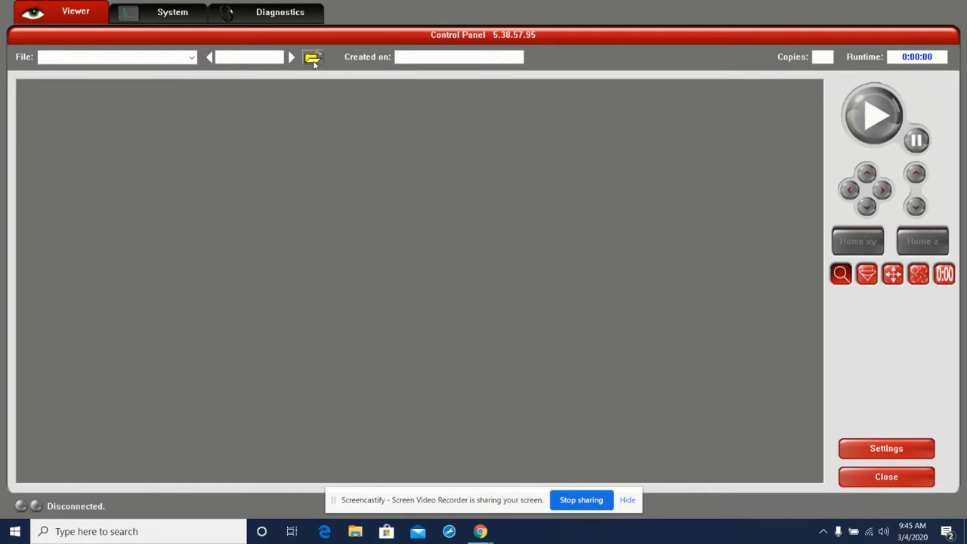
left_click(312, 58)
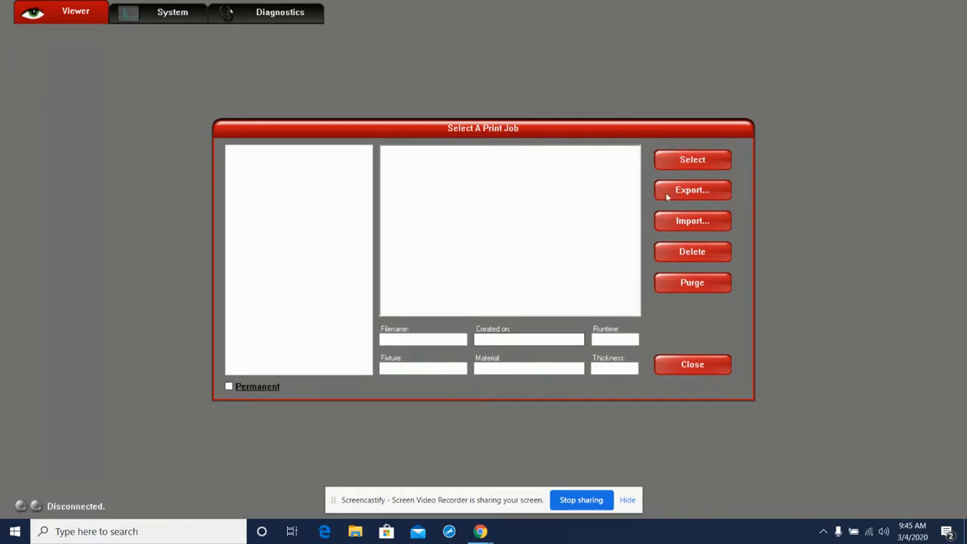
Step: Import the Project#1 Dobrenz PDF from the UDISK (D:) drive into the print job list
left_click(694, 222)
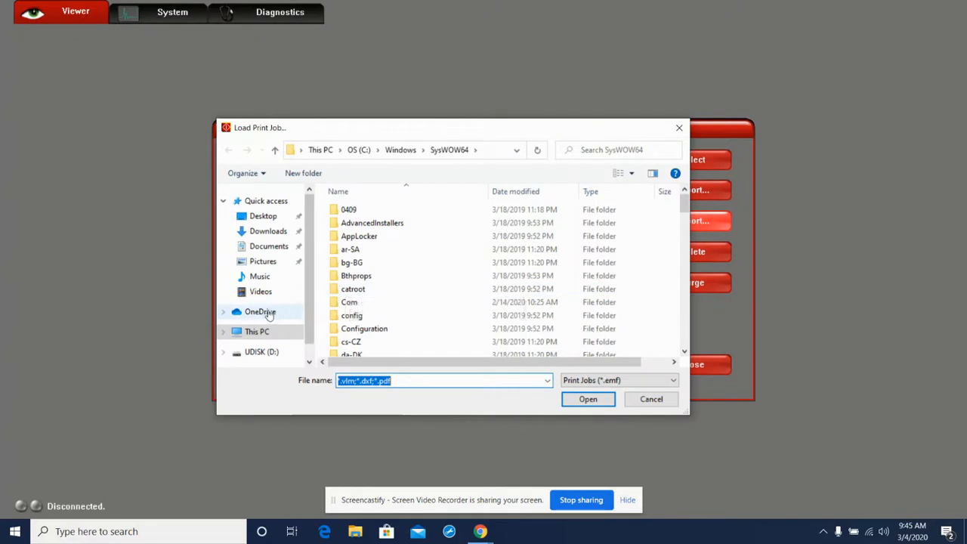
scroll(269, 315, "down", 1)
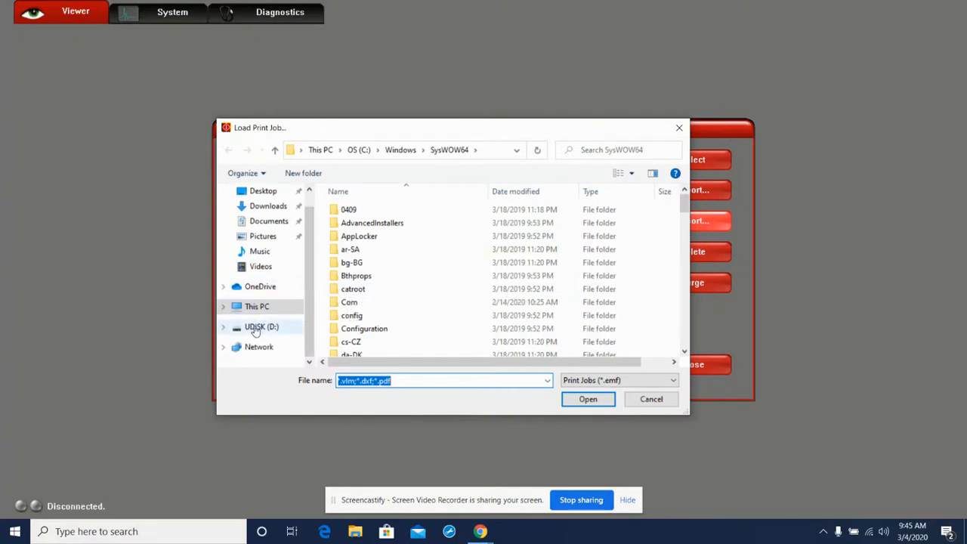
left_click(255, 327)
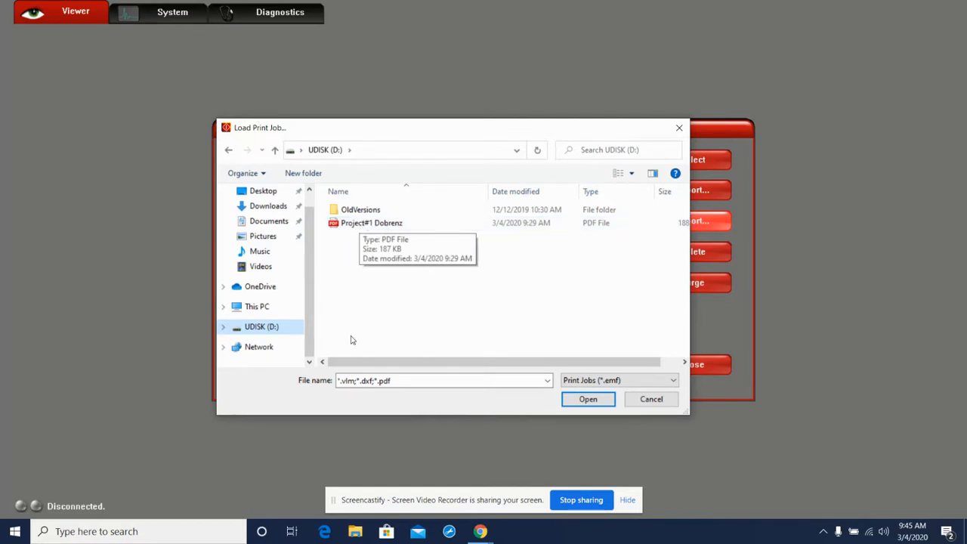
left_click(360, 224)
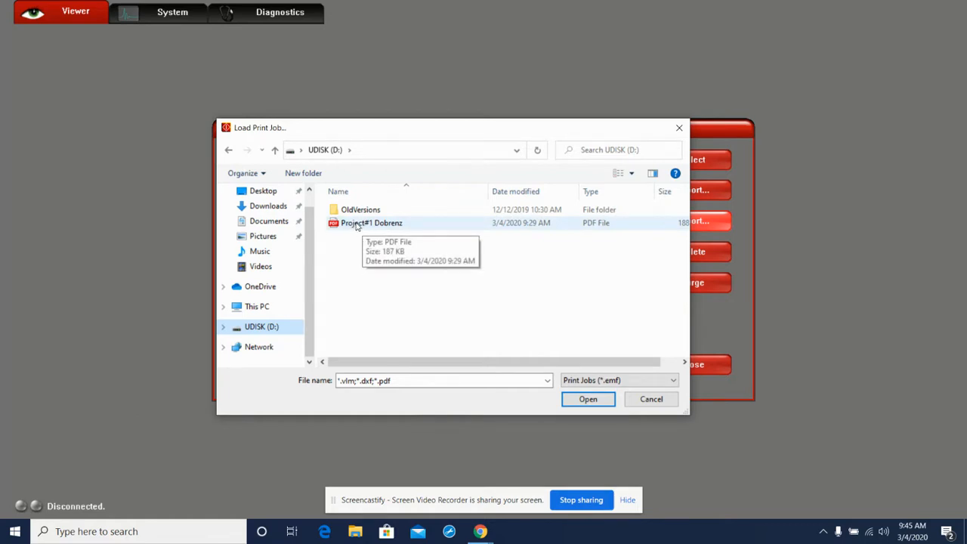
left_click(361, 224)
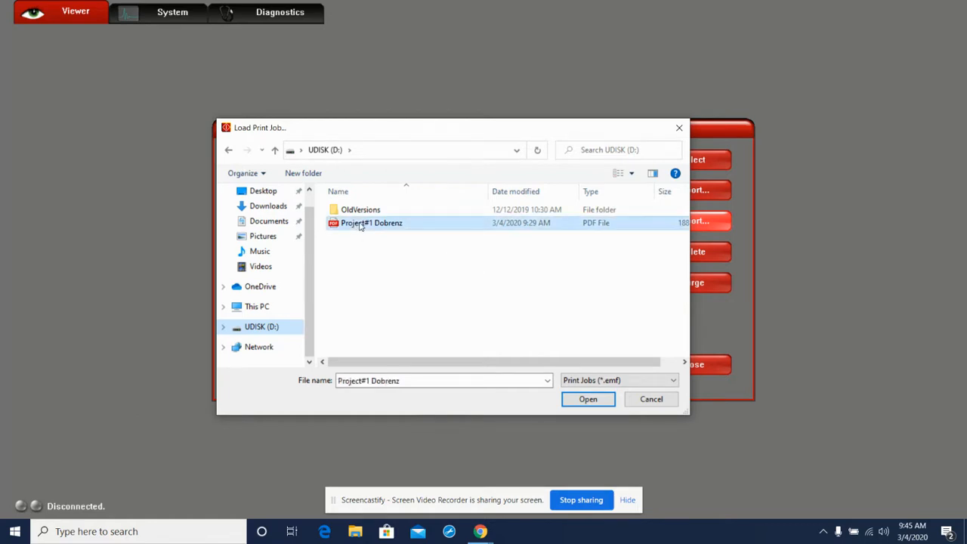
left_click(588, 399)
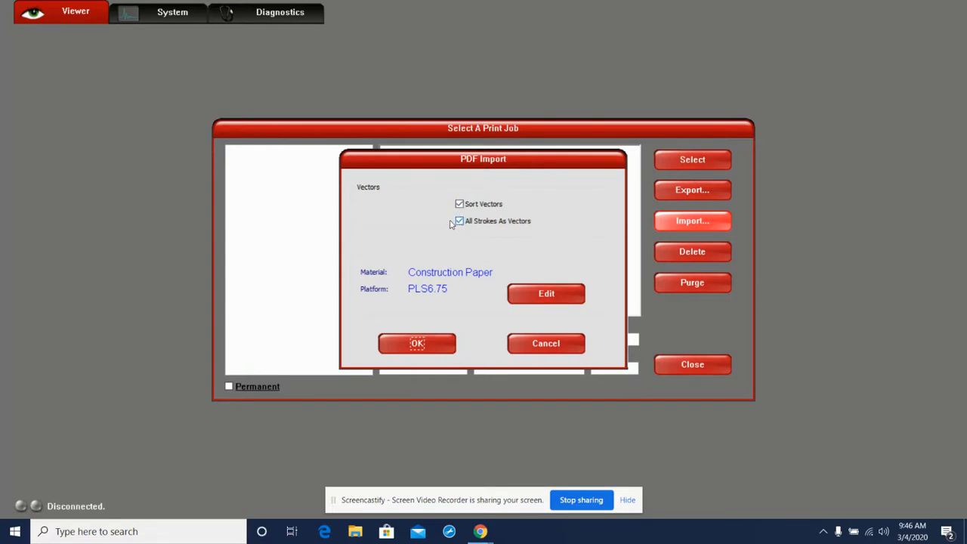
Step: Edit the material settings for the imported PDF job
left_click(534, 296)
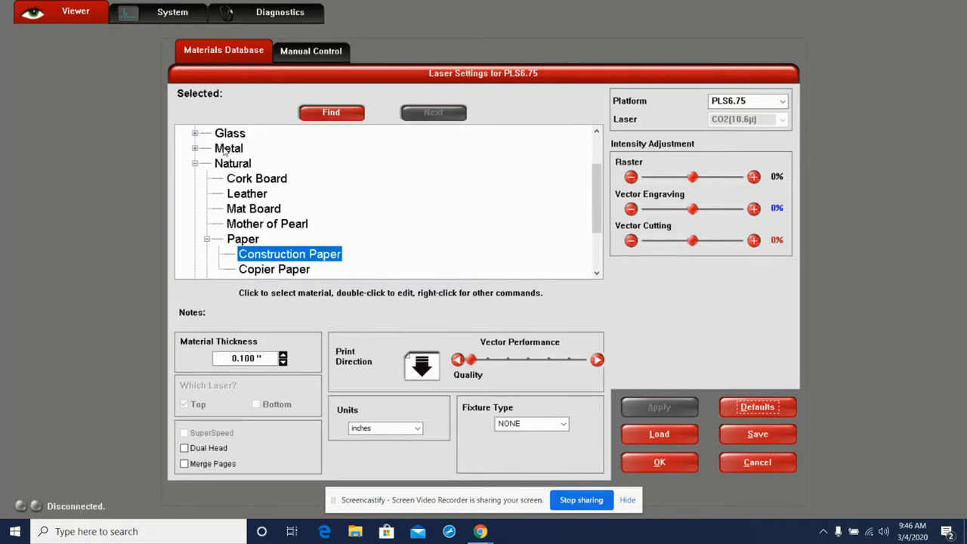
Step: Choose Construction Paper under Natural > Paper and select its 0.100" thickness value for replacement
left_click(195, 163)
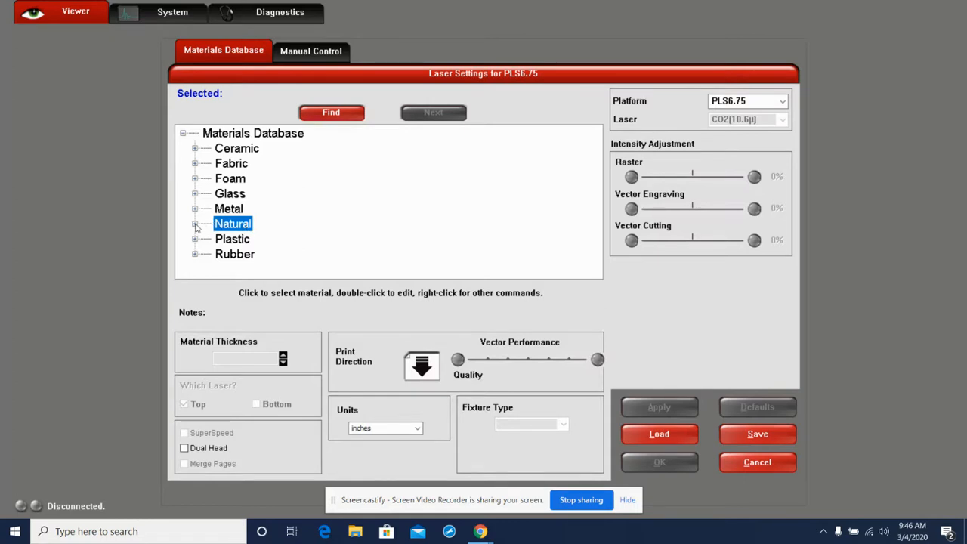
left_click(194, 224)
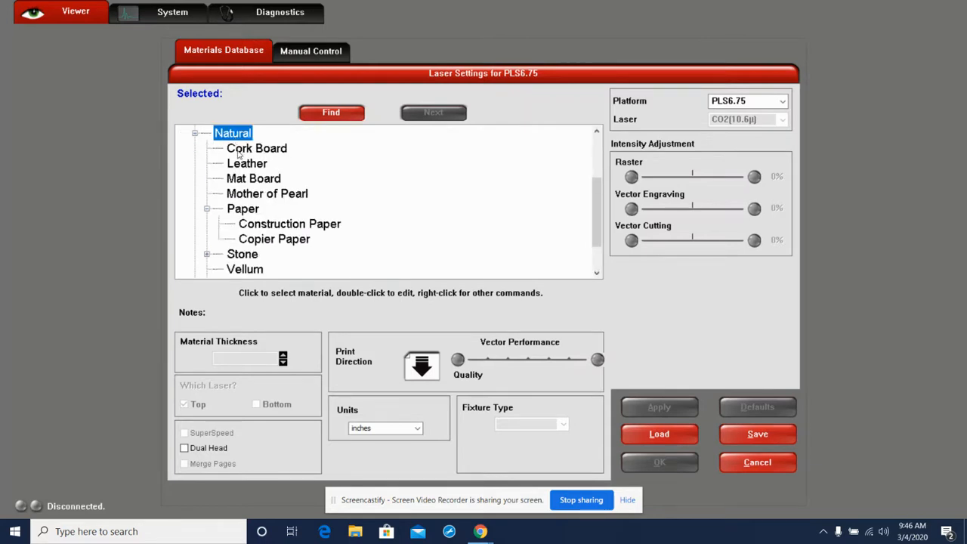
left_click(206, 209)
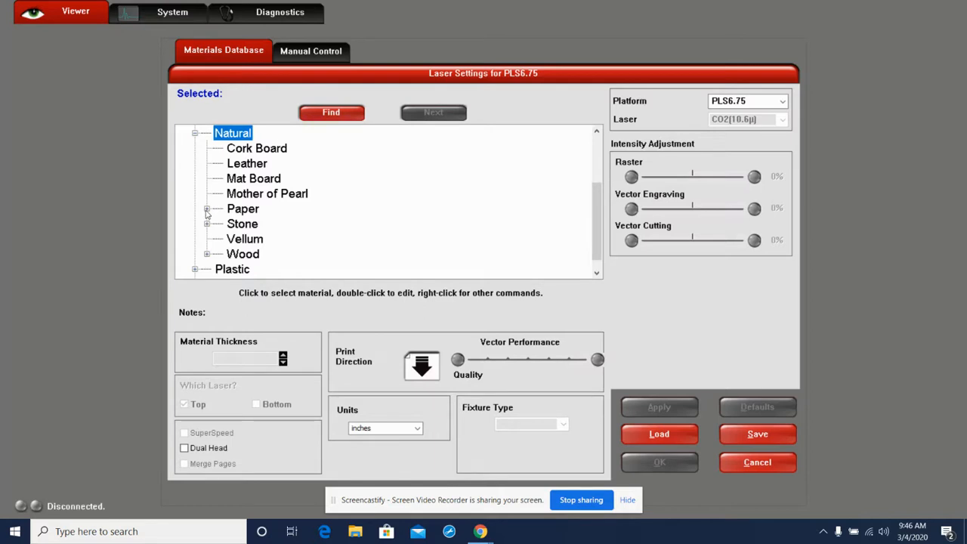
left_click(207, 209)
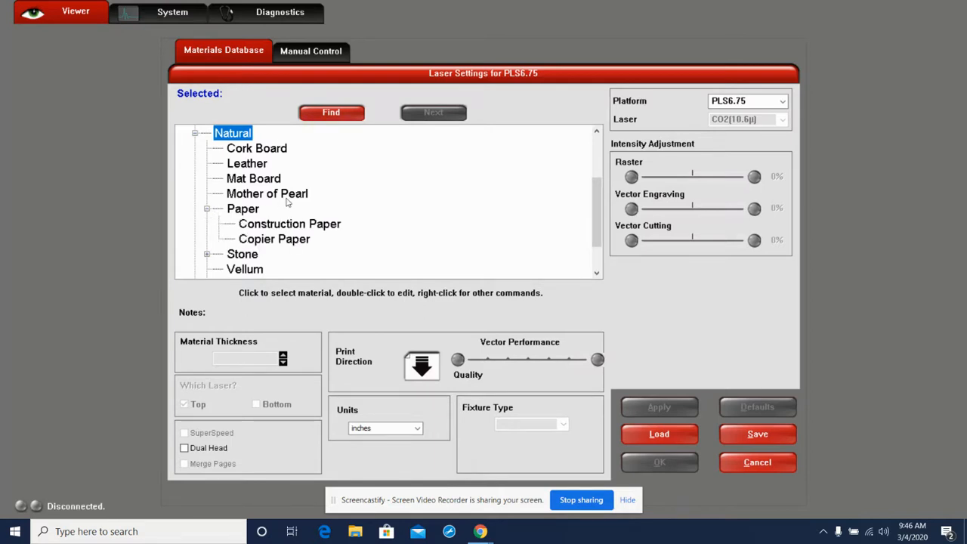
left_click(268, 239)
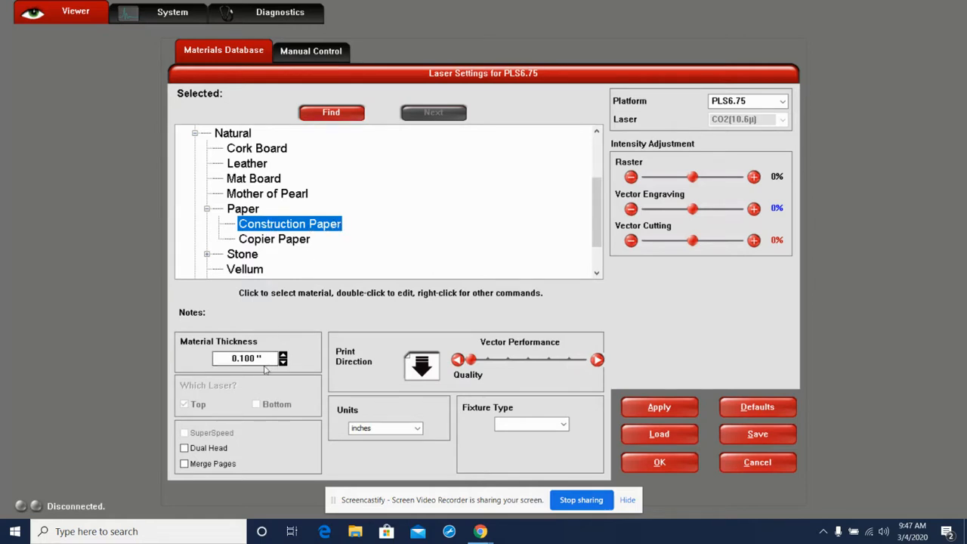
left_click_drag(268, 359, 227, 358)
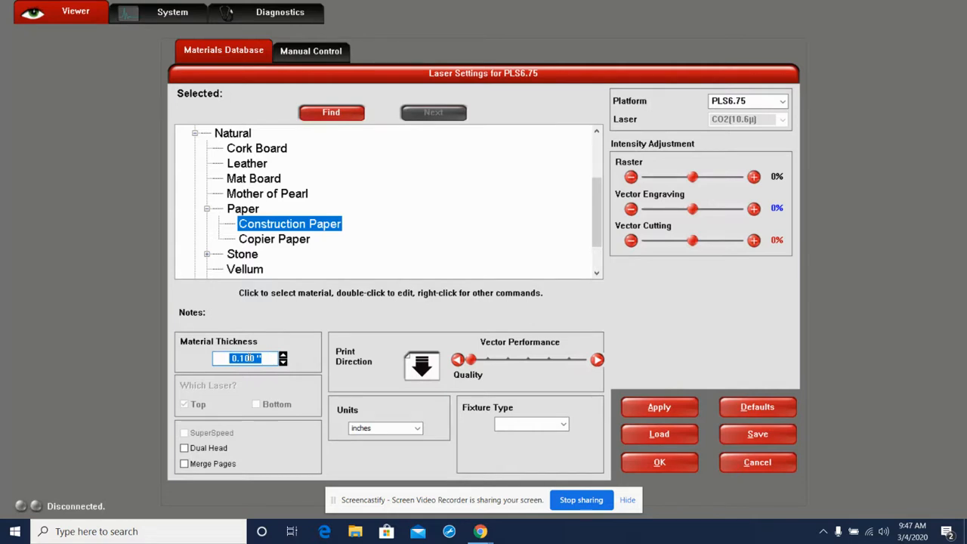
Step: Keep Construction Paper at 0.100 inch thickness and return to the PDF import material settings
key("BackSpace")
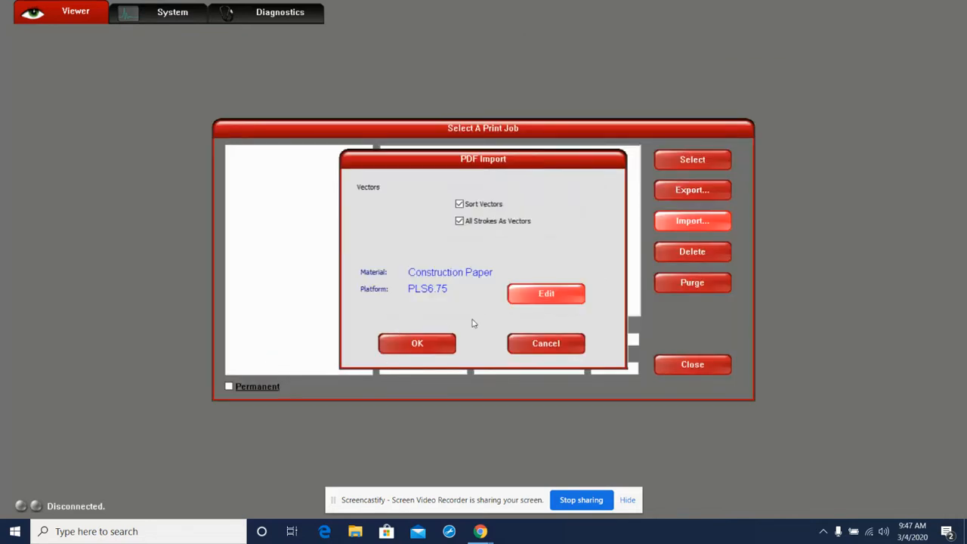
left_click(526, 301)
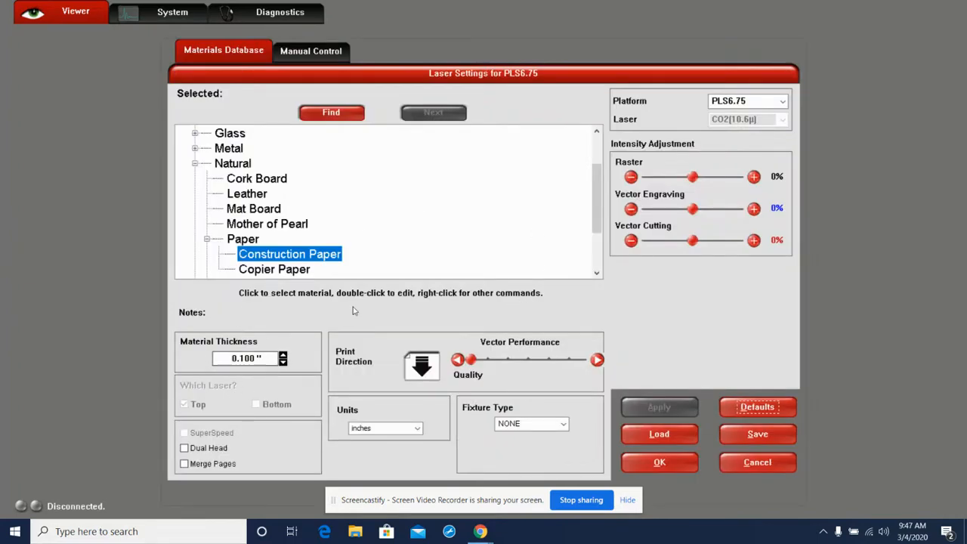
left_click(783, 101)
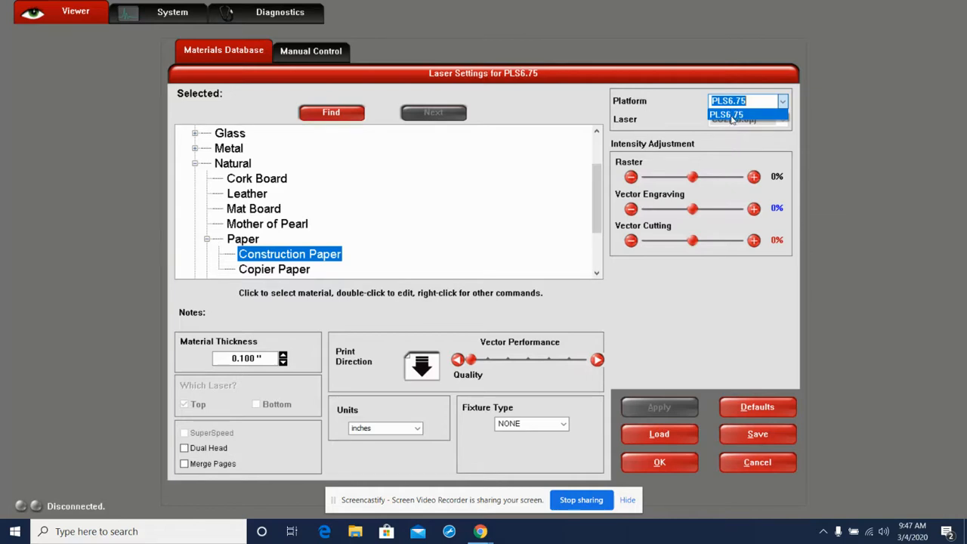
left_click(732, 115)
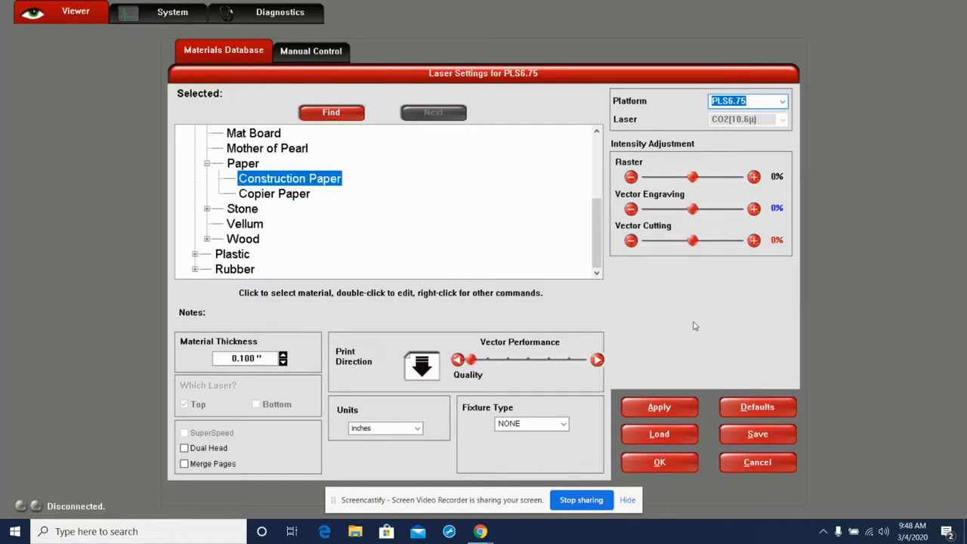
Step: Accept the laser settings and import the PDF, creating the Project#1 Dobrenz construction paper job
left_click(665, 462)
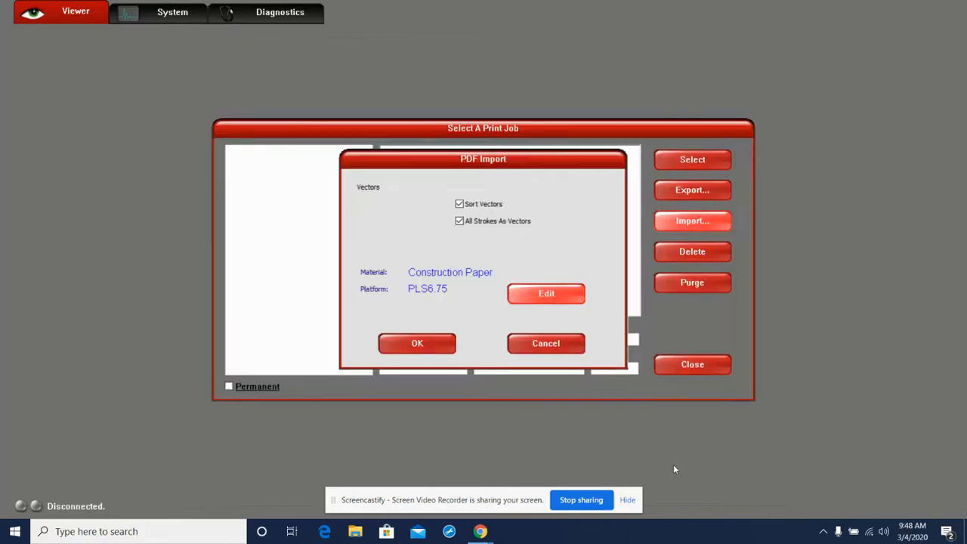
left_click(448, 346)
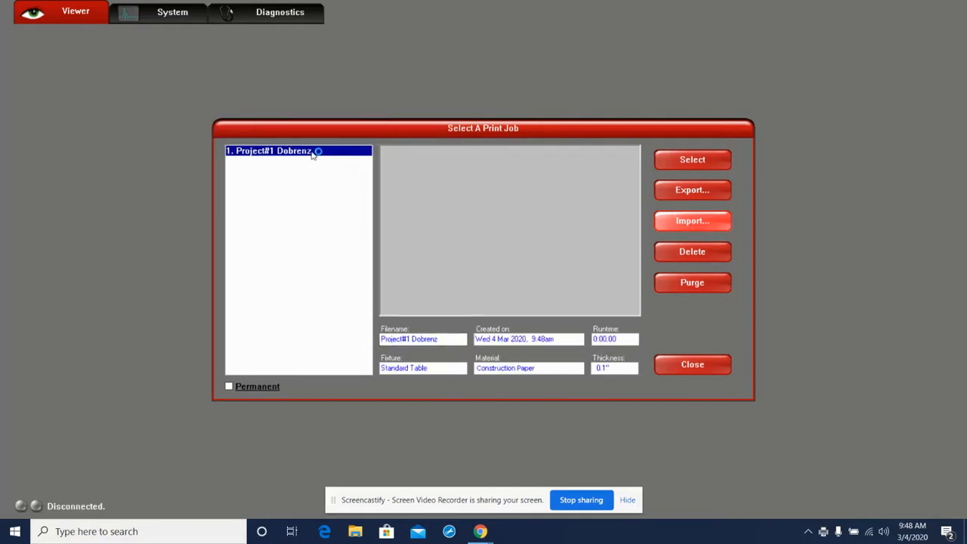
left_click(693, 158)
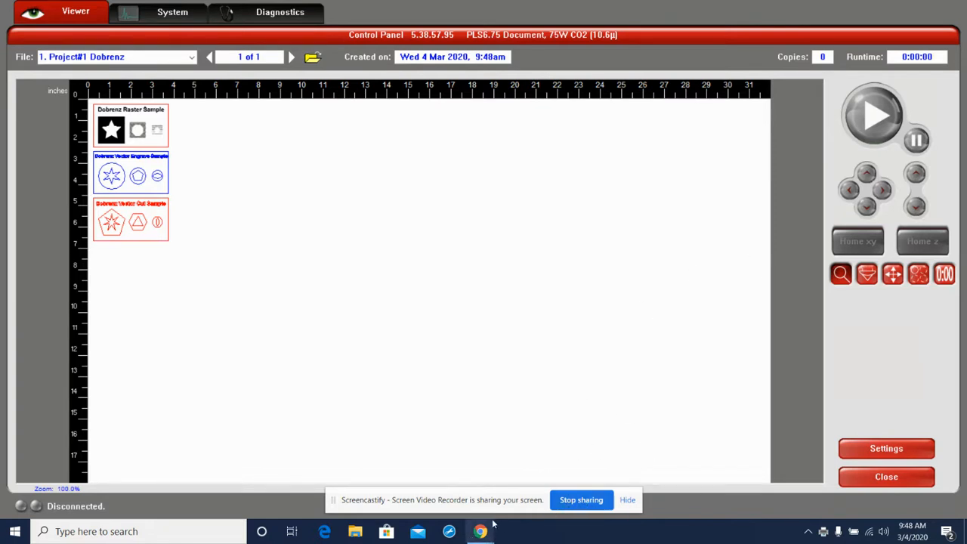
mouse_move(480, 531)
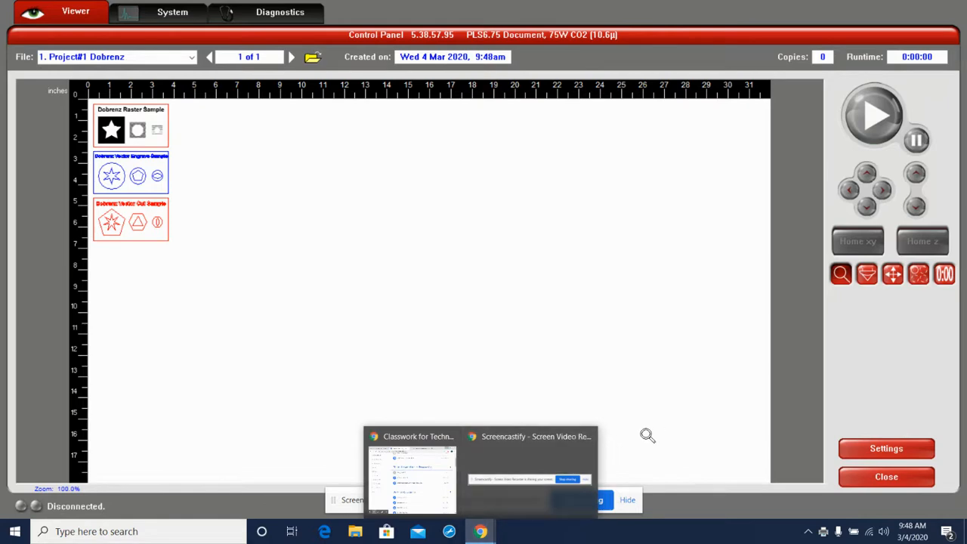
Step: Zoom in on the Project#1 Dobrenz layout with its raster, engrave and cut samples
left_click(647, 436)
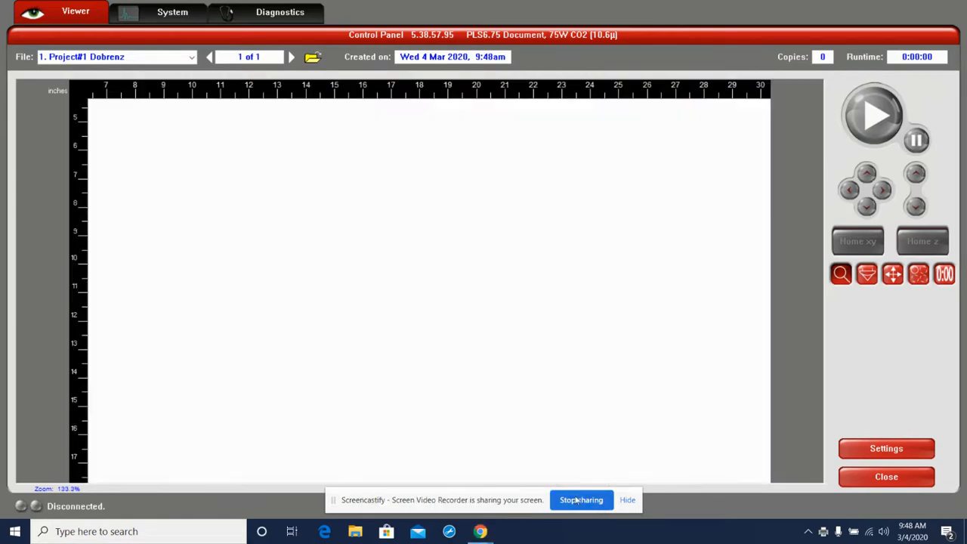